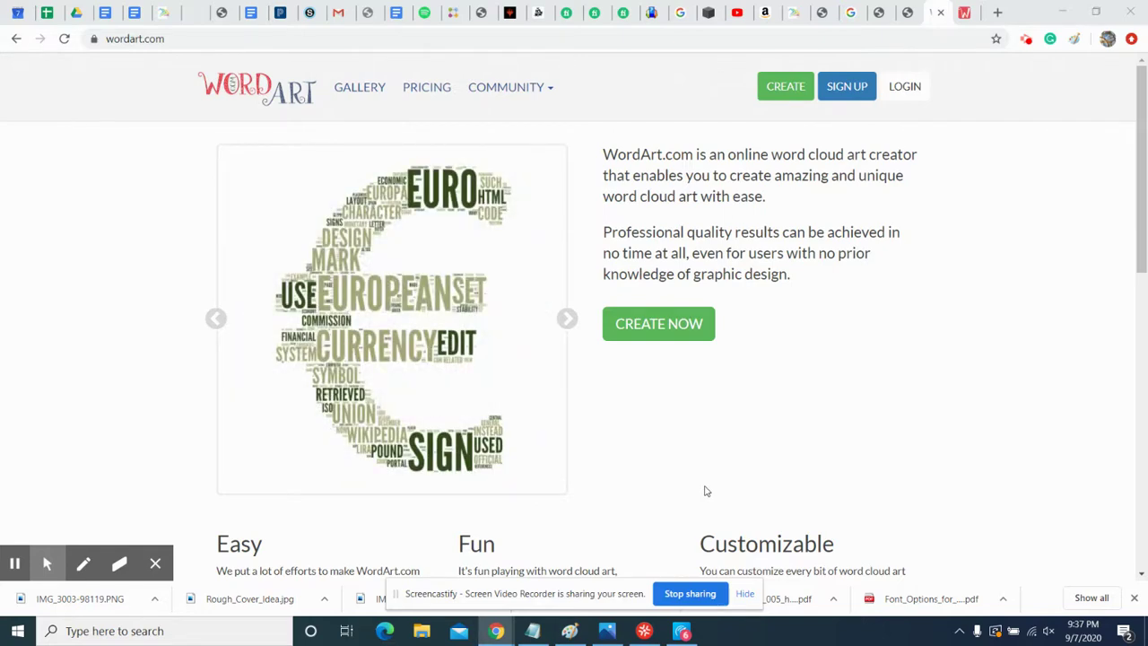
Open the WordArt.com create page showing the default Word, Cloud and Art word list.
click(468, 85)
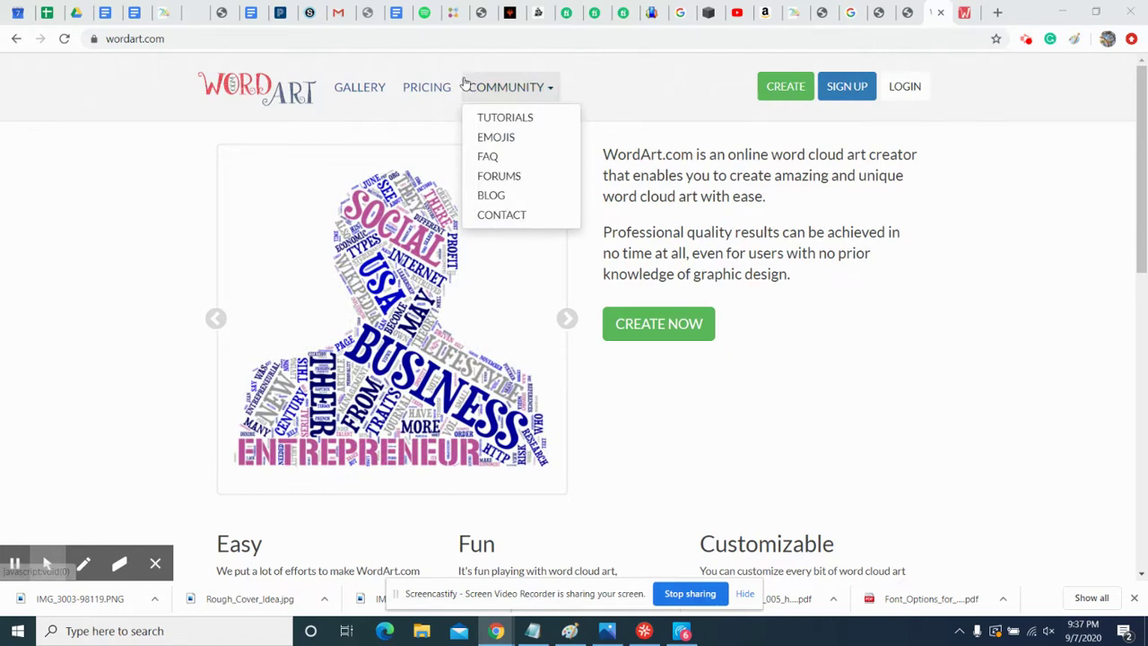
click(430, 39)
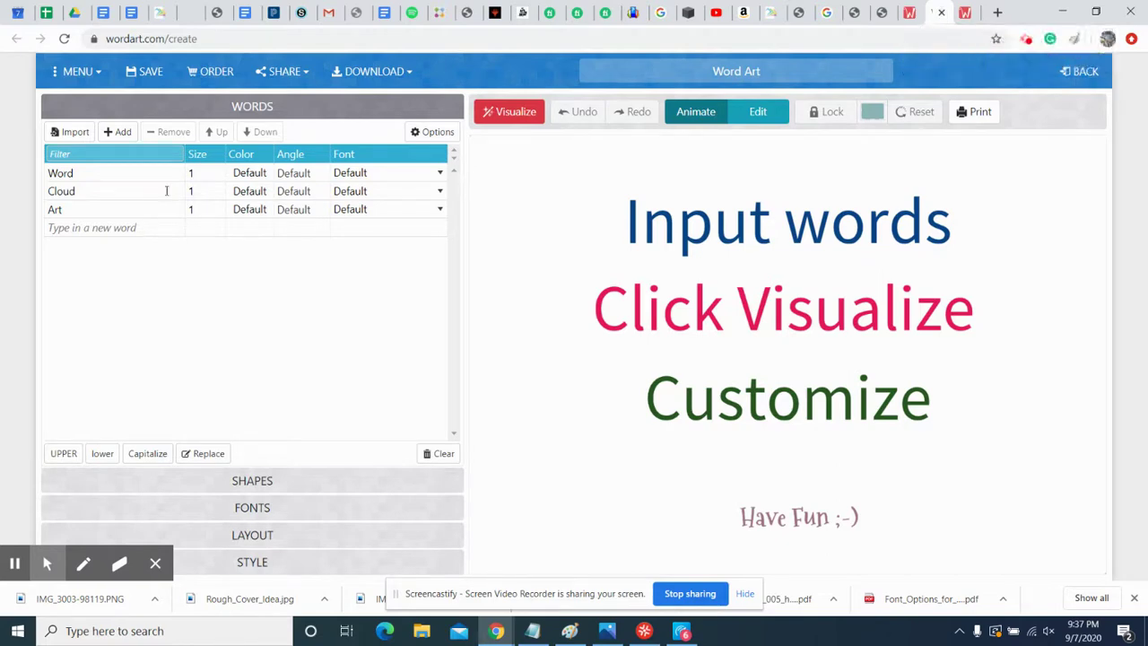
Delete the Word entry, close the blank new tab and return to the MTG Arena project.
click(163, 175)
click(161, 131)
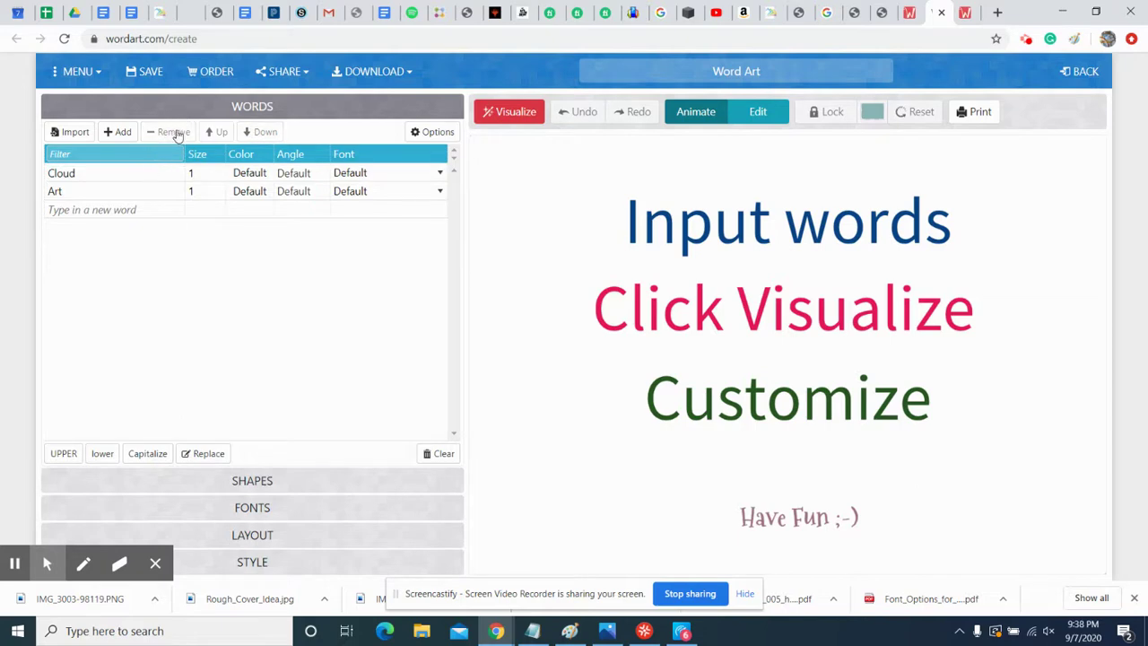
click(940, 12)
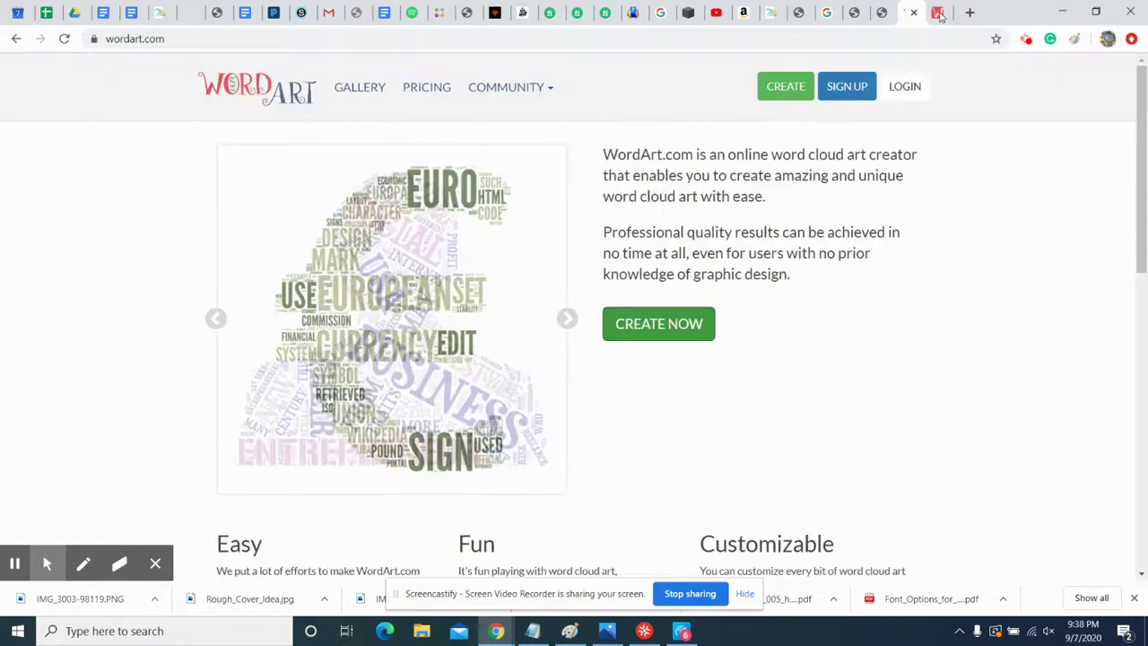
click(939, 14)
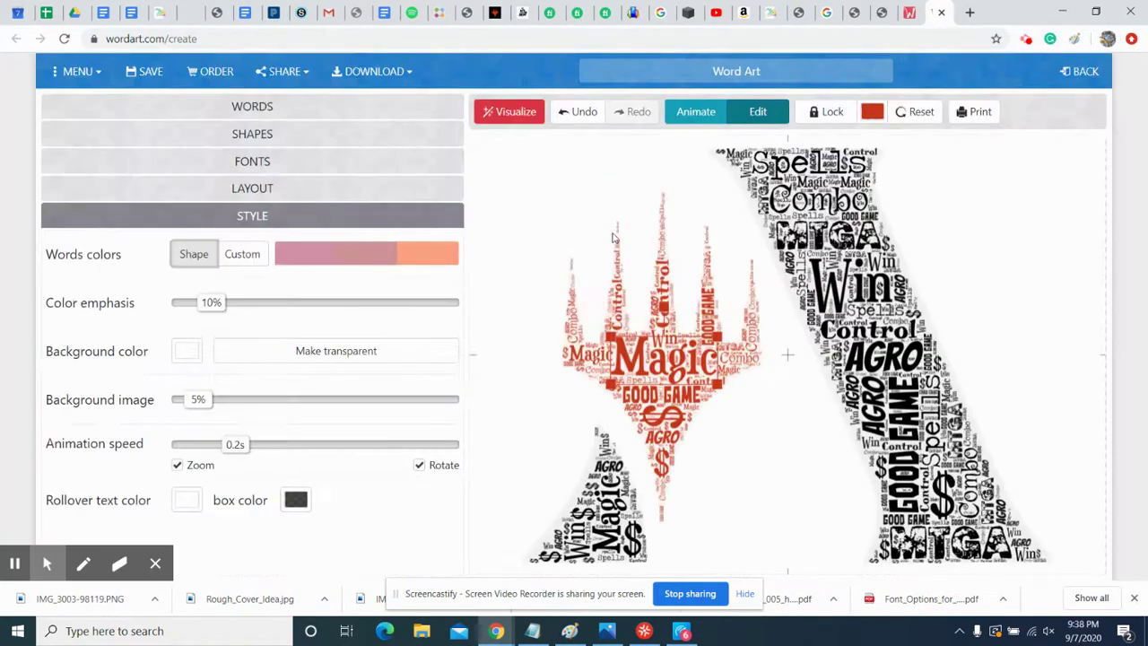
Add the word Crazy to the MTG Arena word list and reset the cloud's manual edits.
click(383, 109)
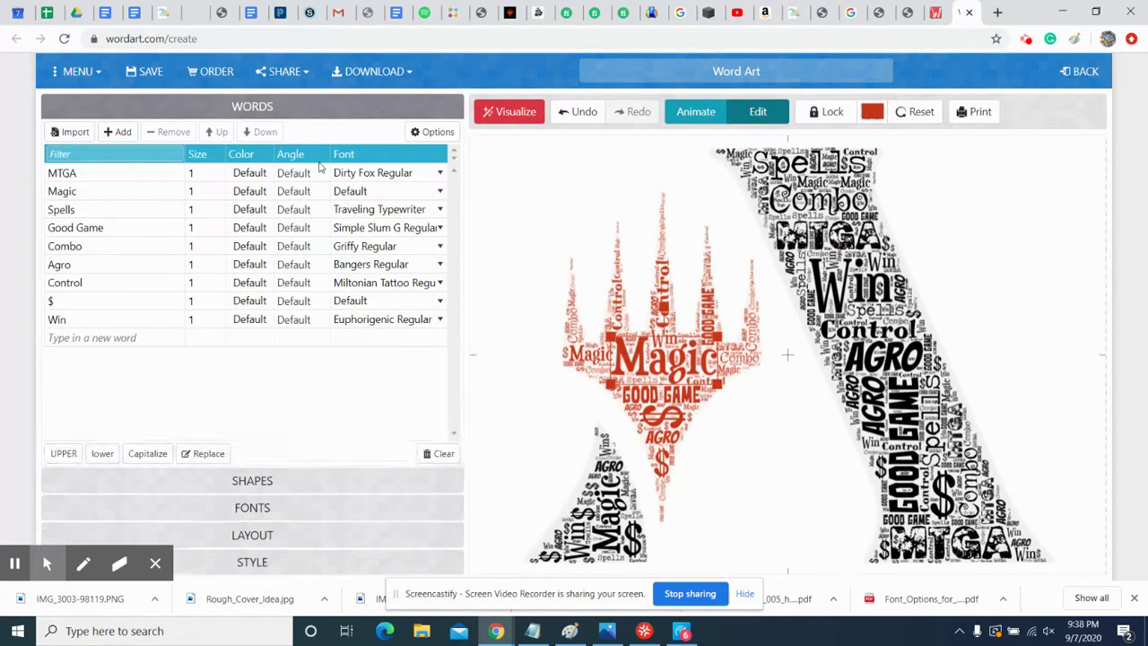
click(114, 134)
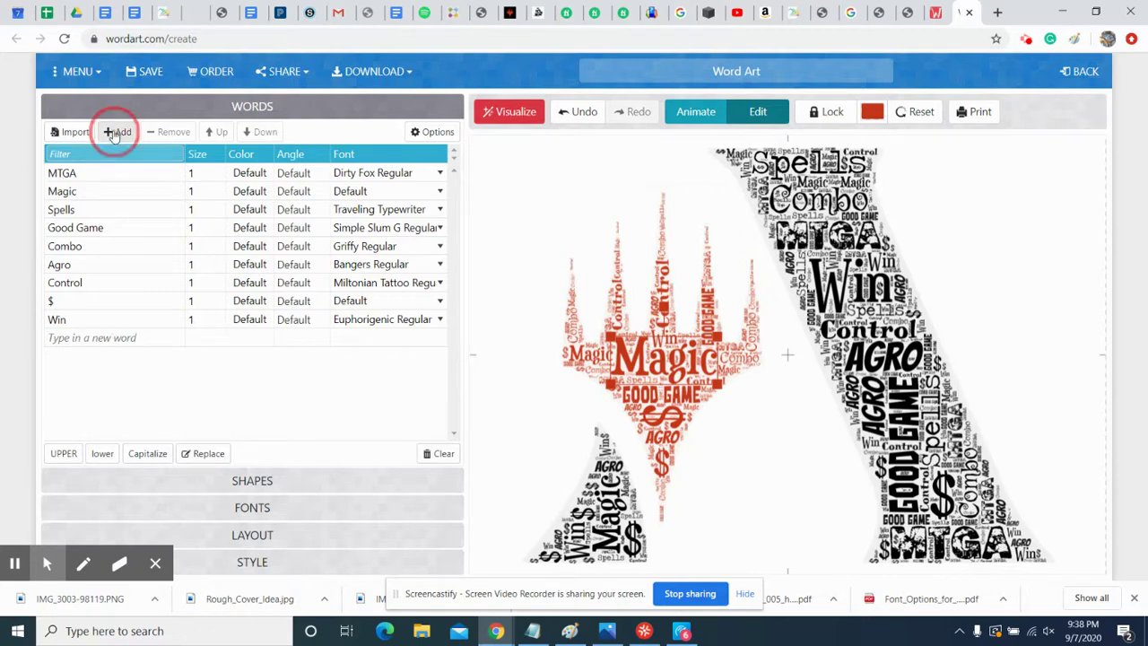
click(97, 339)
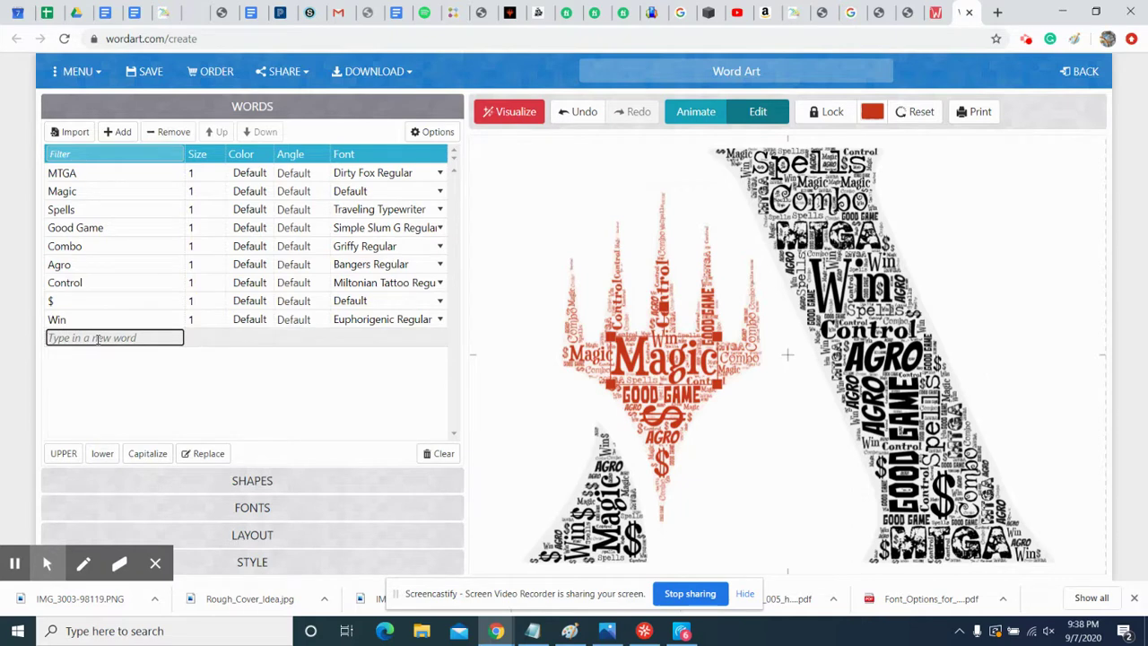
text(Crazy)
click(232, 398)
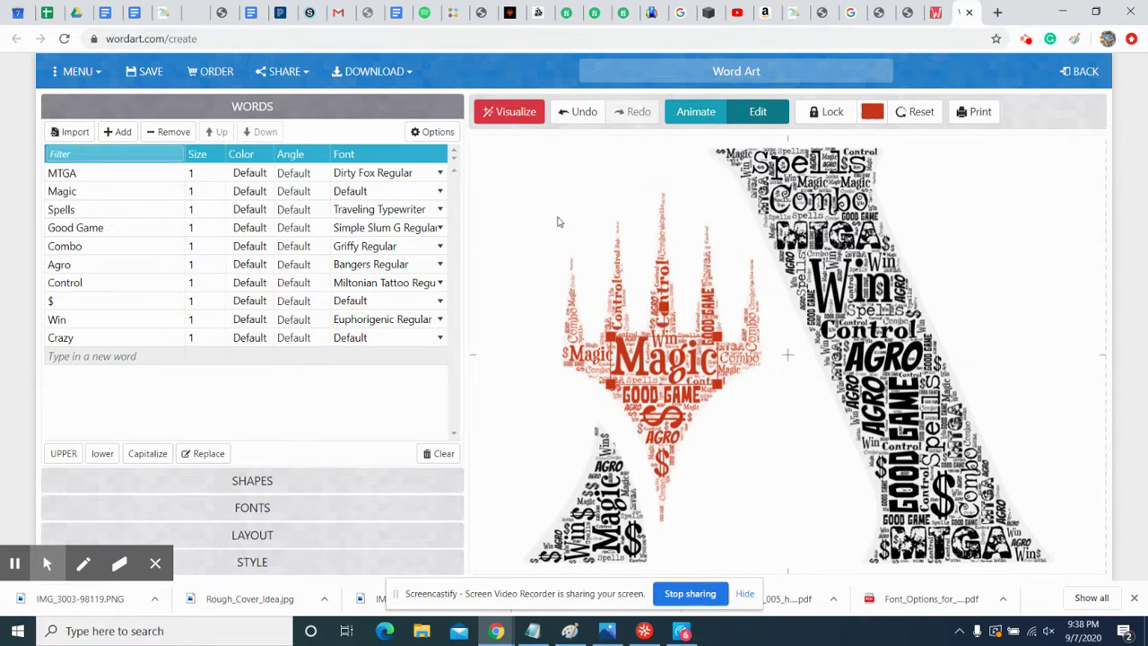
click(914, 112)
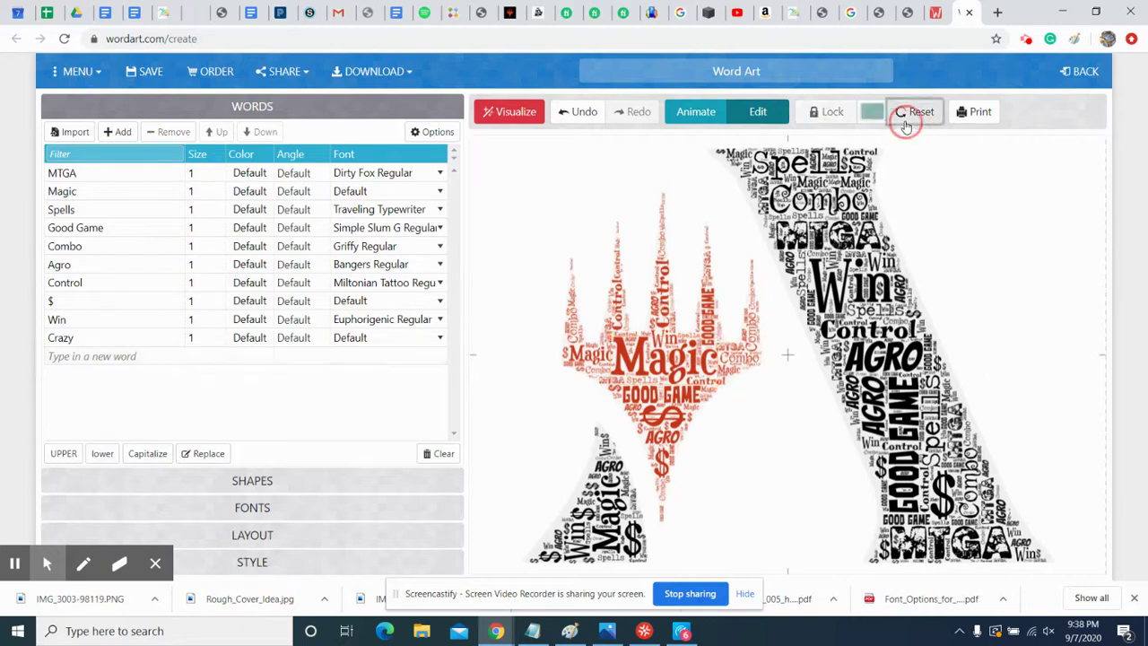
Browse the Birthday and Baby shape categories, then begin adding a custom image shape.
click(298, 482)
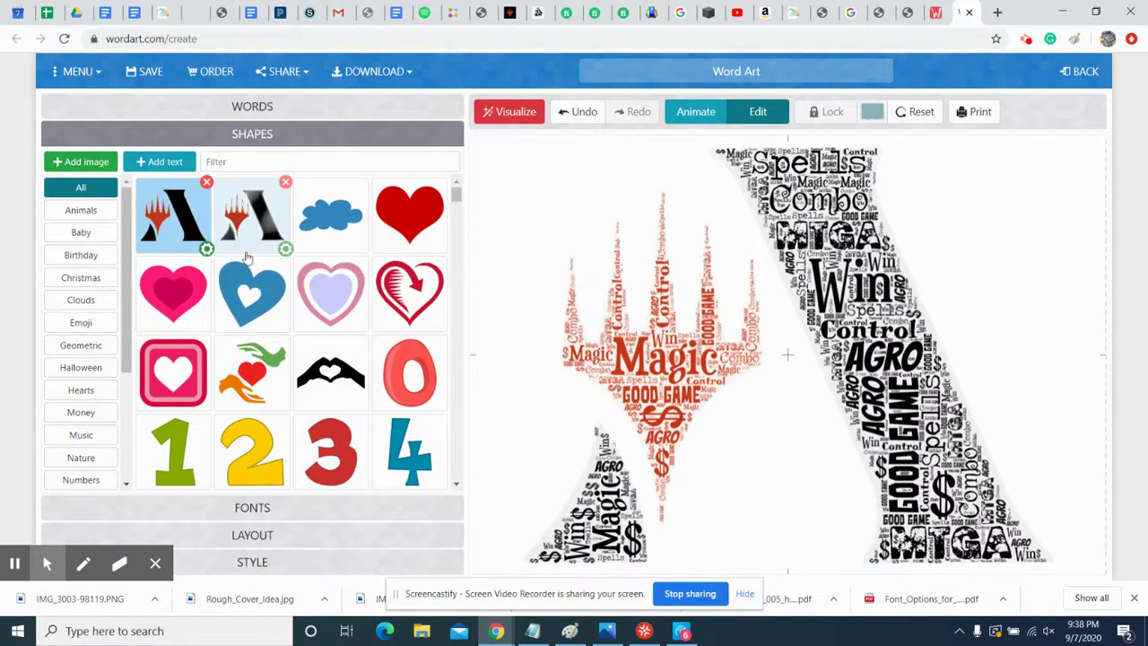
click(87, 254)
click(82, 234)
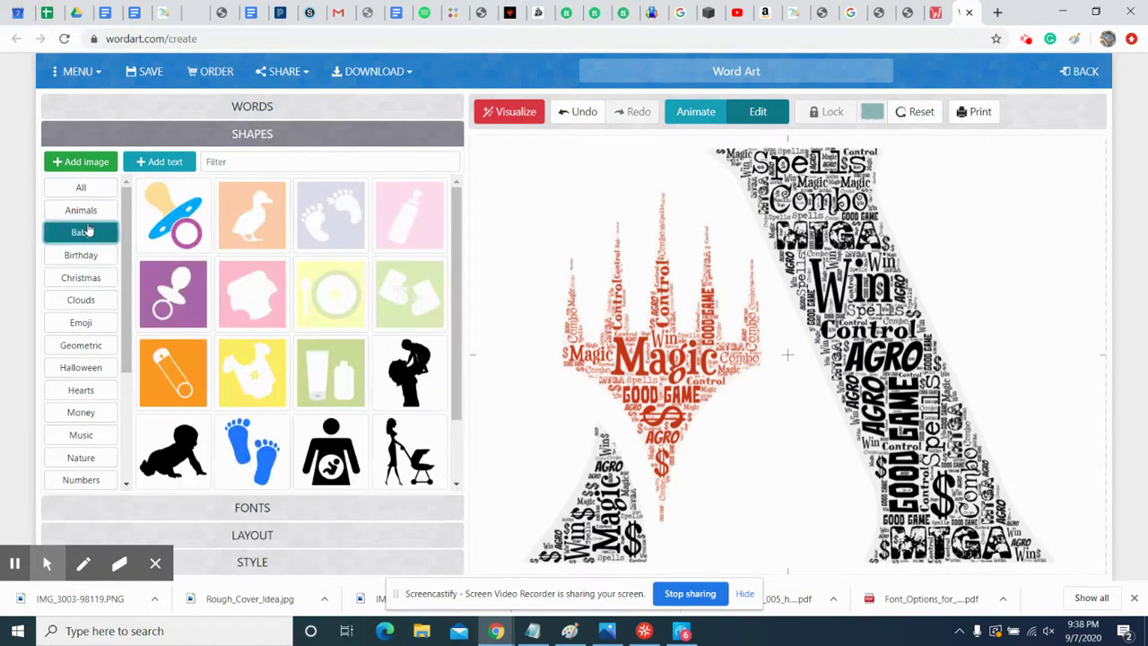
click(85, 190)
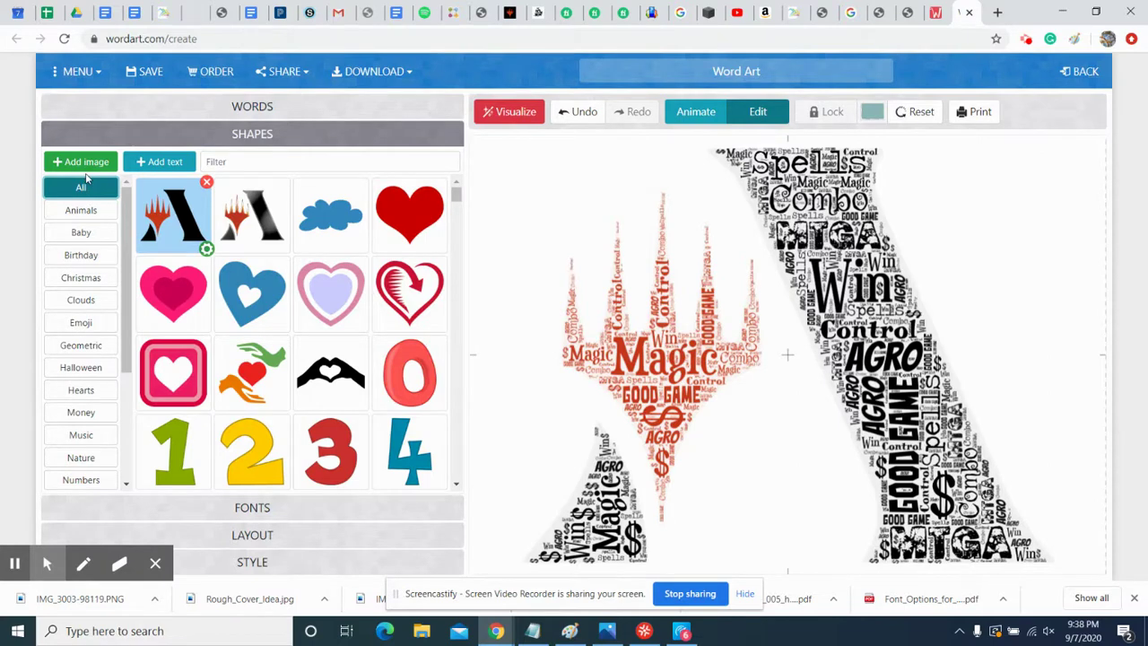
click(165, 287)
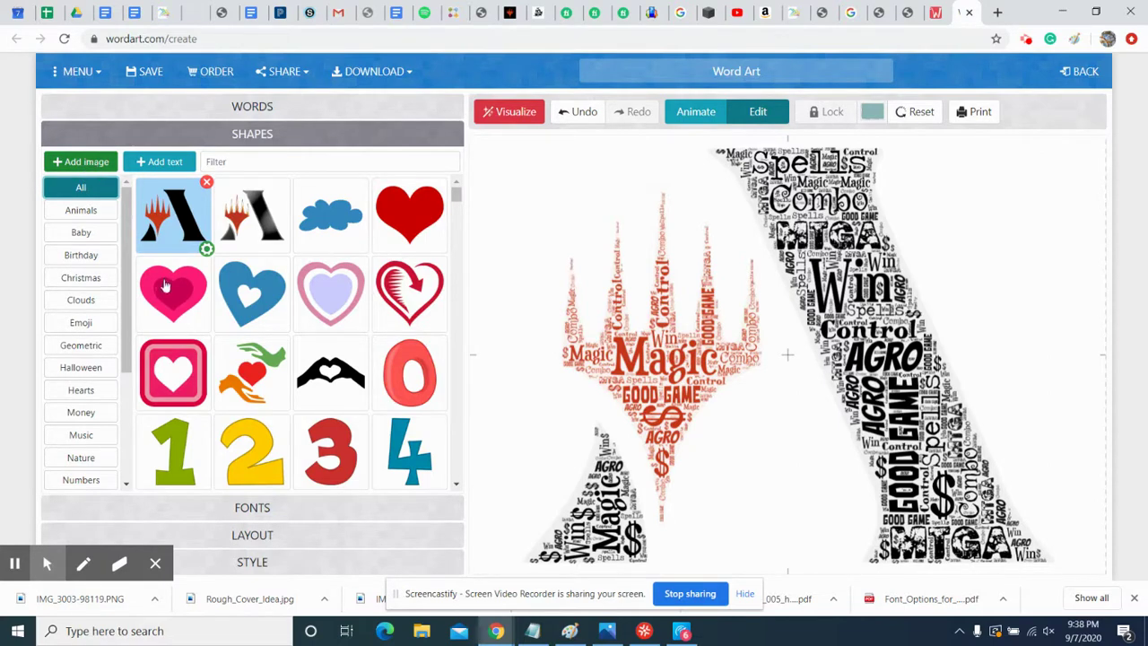
click(95, 163)
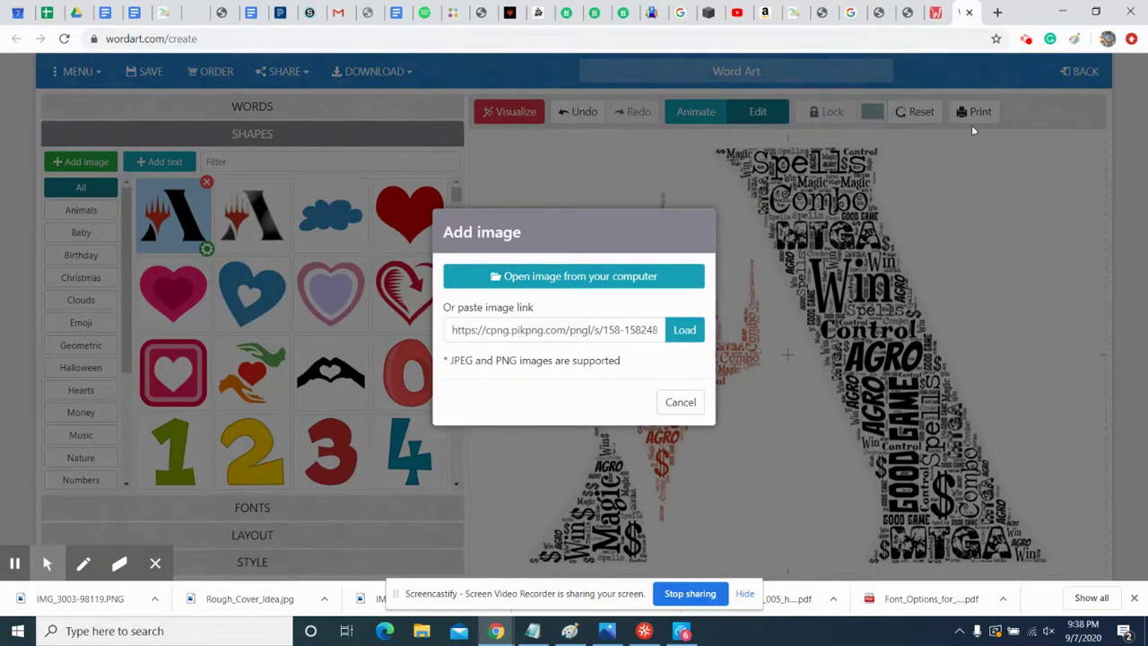
click(852, 15)
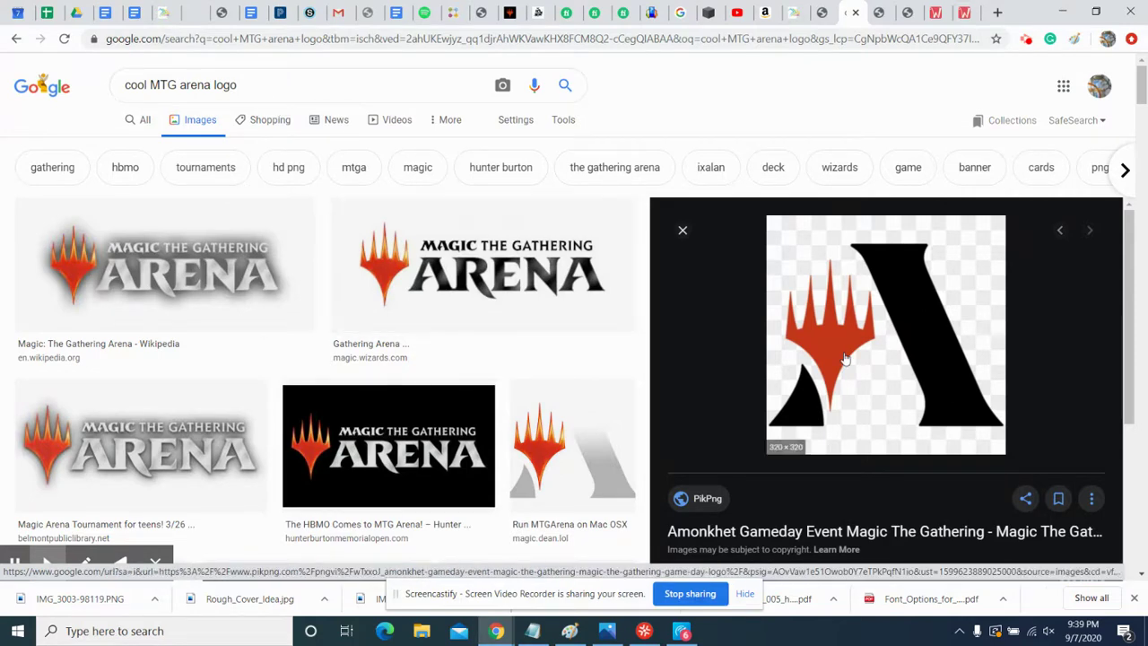
Open the PikPng MTG Arena logo full-size in a new tab and copy its image address.
right_click(861, 297)
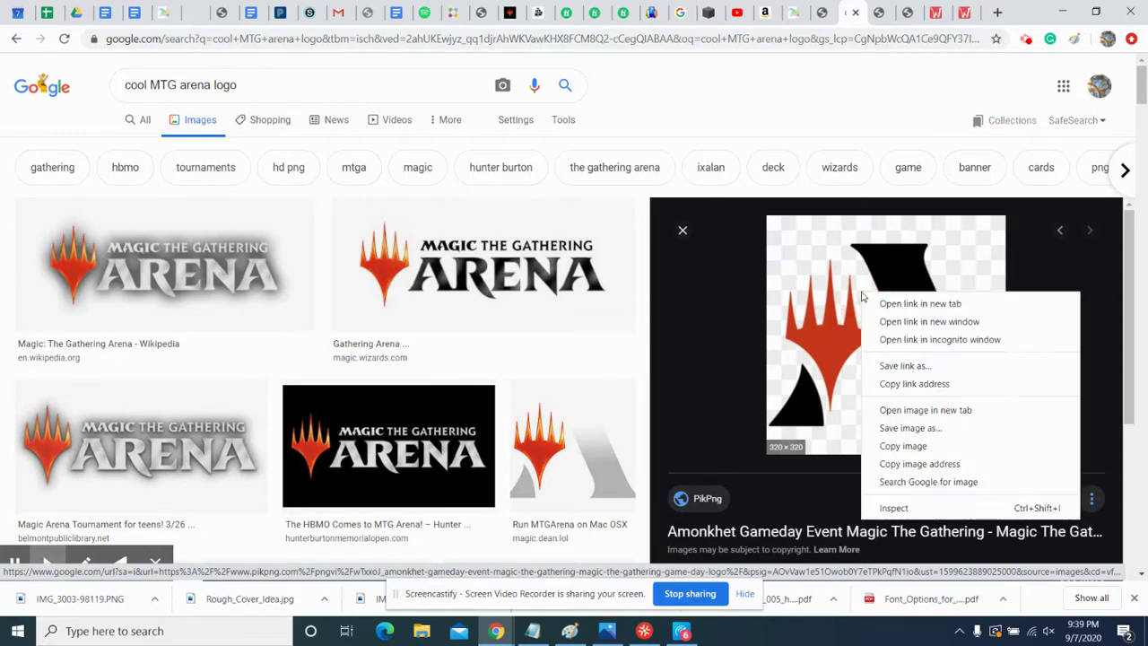
click(914, 410)
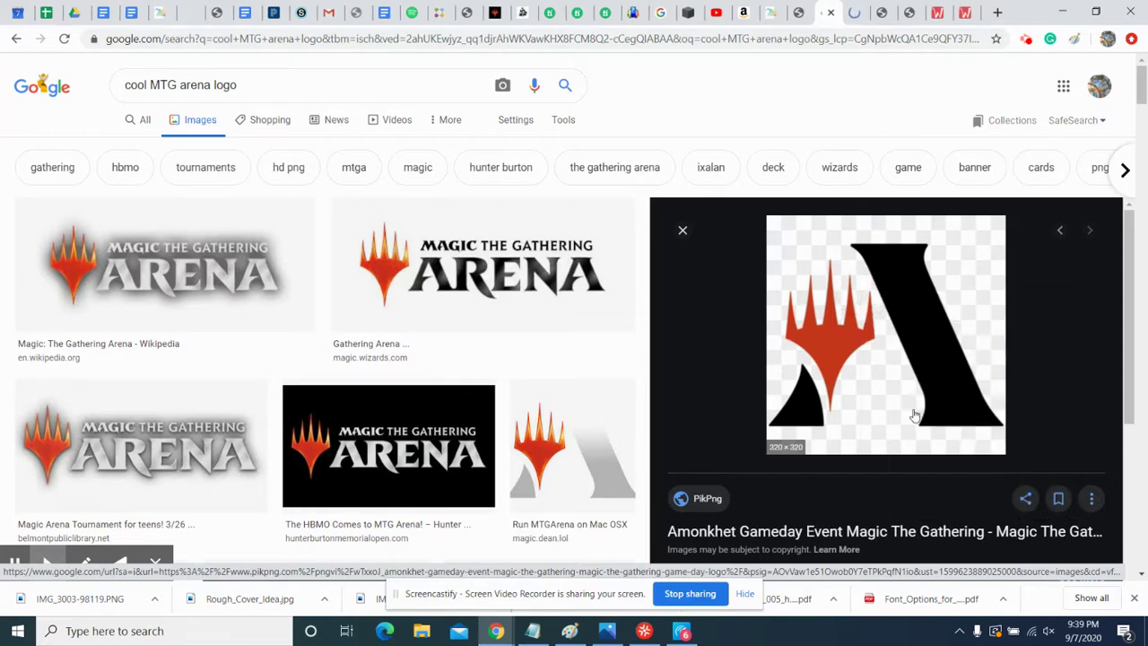
click(852, 18)
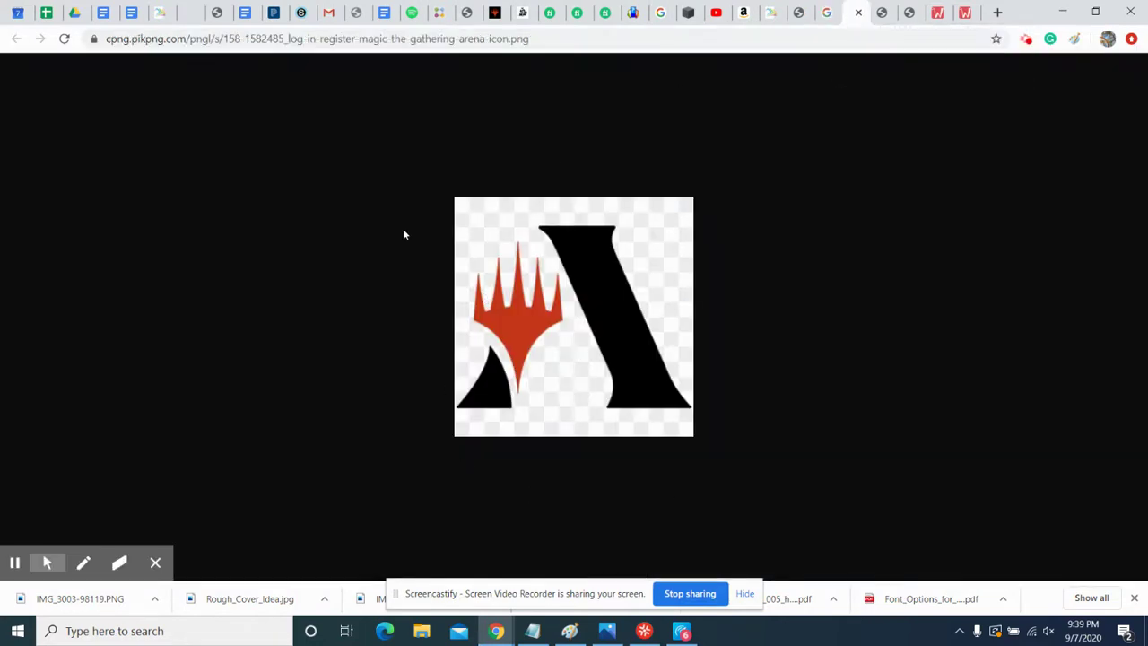
click(442, 39)
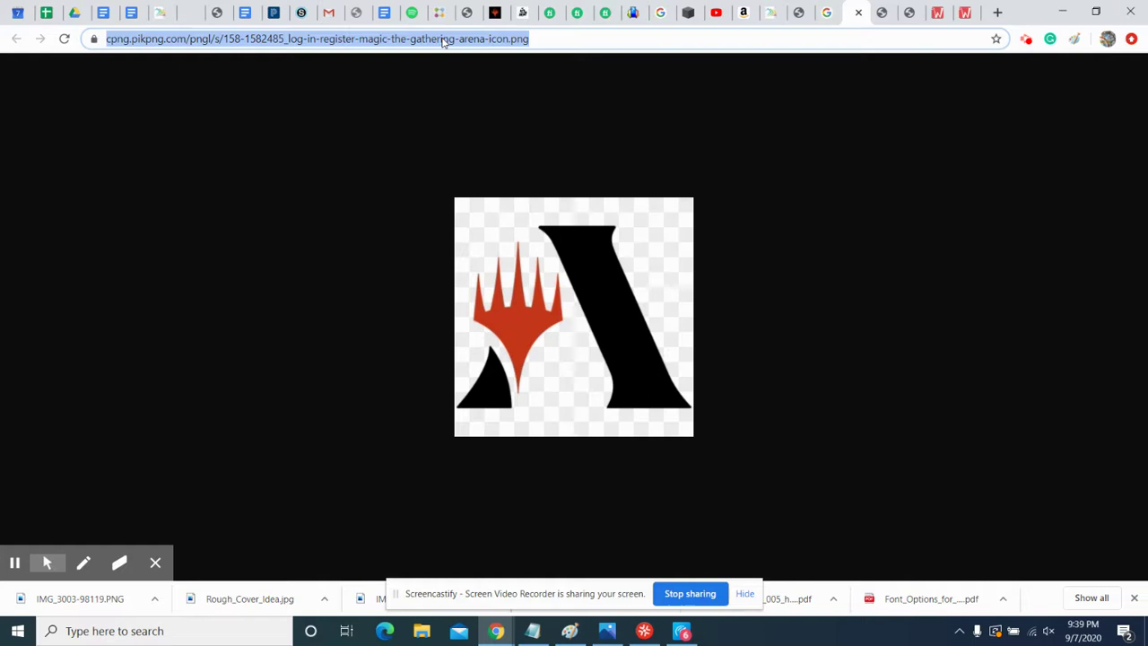
right_click(442, 41)
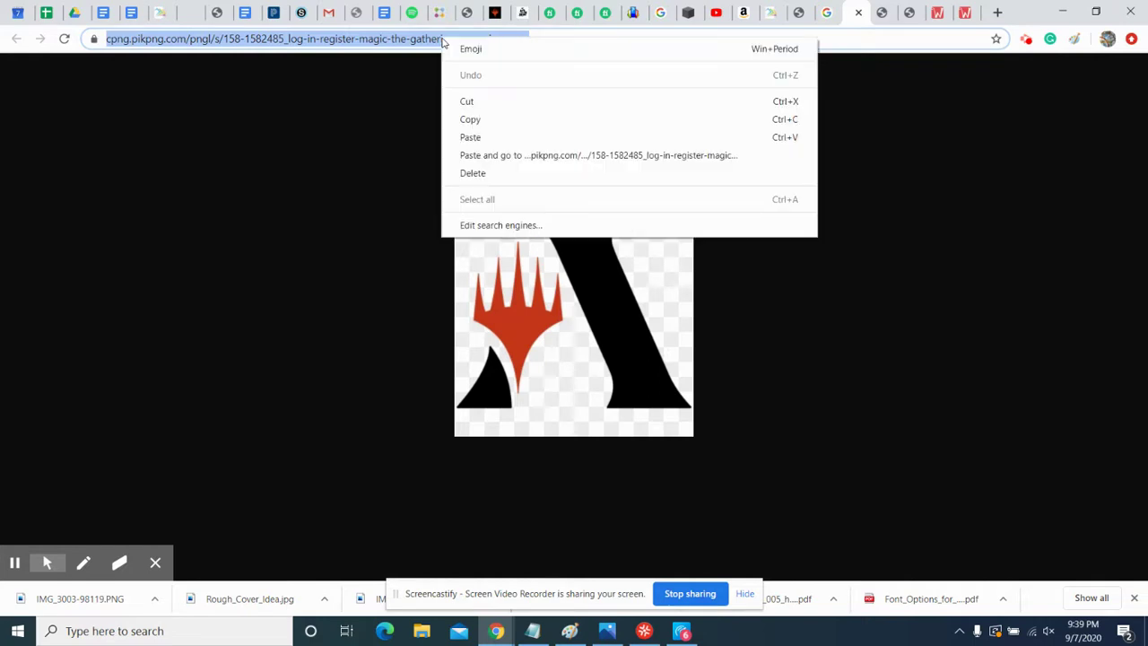
click(472, 123)
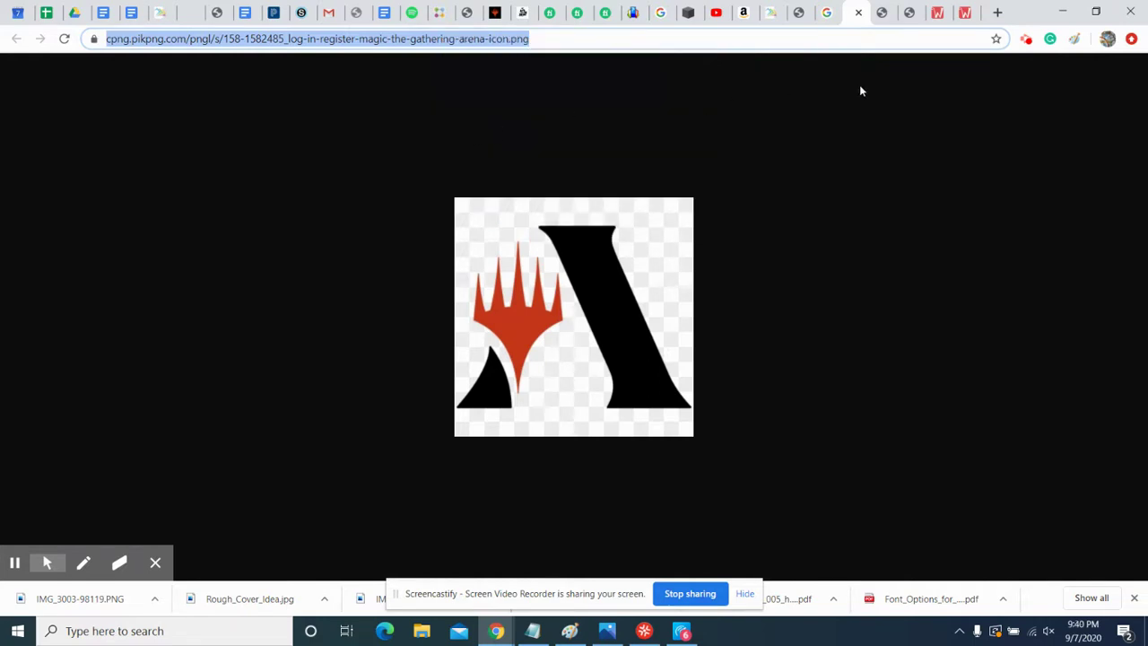
click(964, 13)
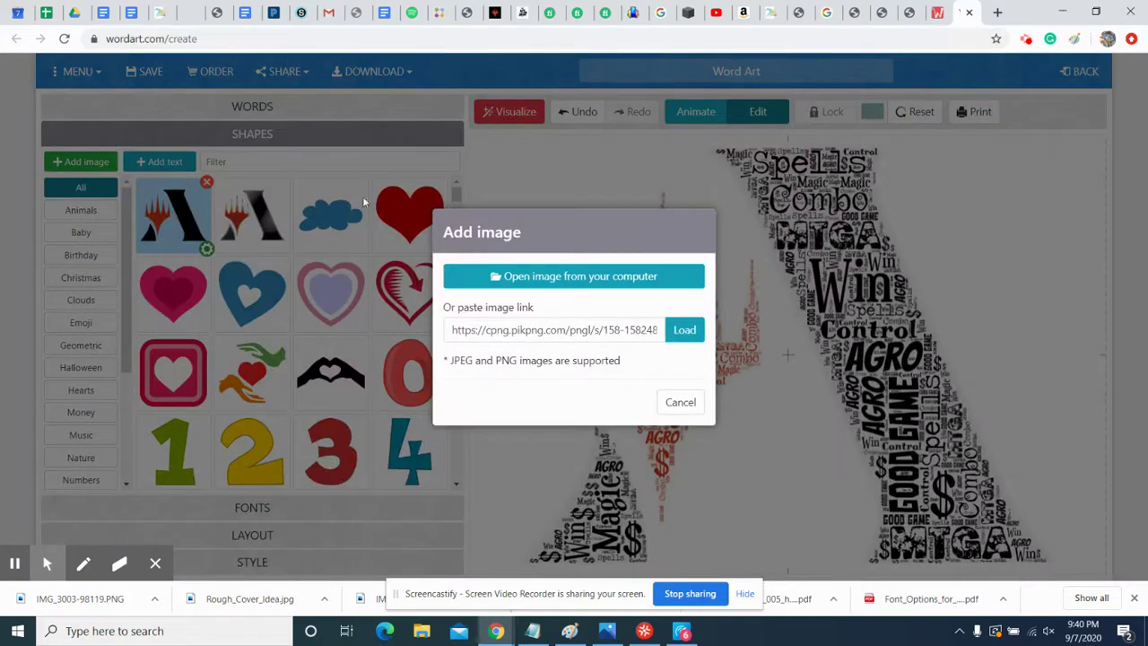
Replace the old link with the MTG Arena logo URL, load it, and accept it as the shape.
triple_click(556, 332)
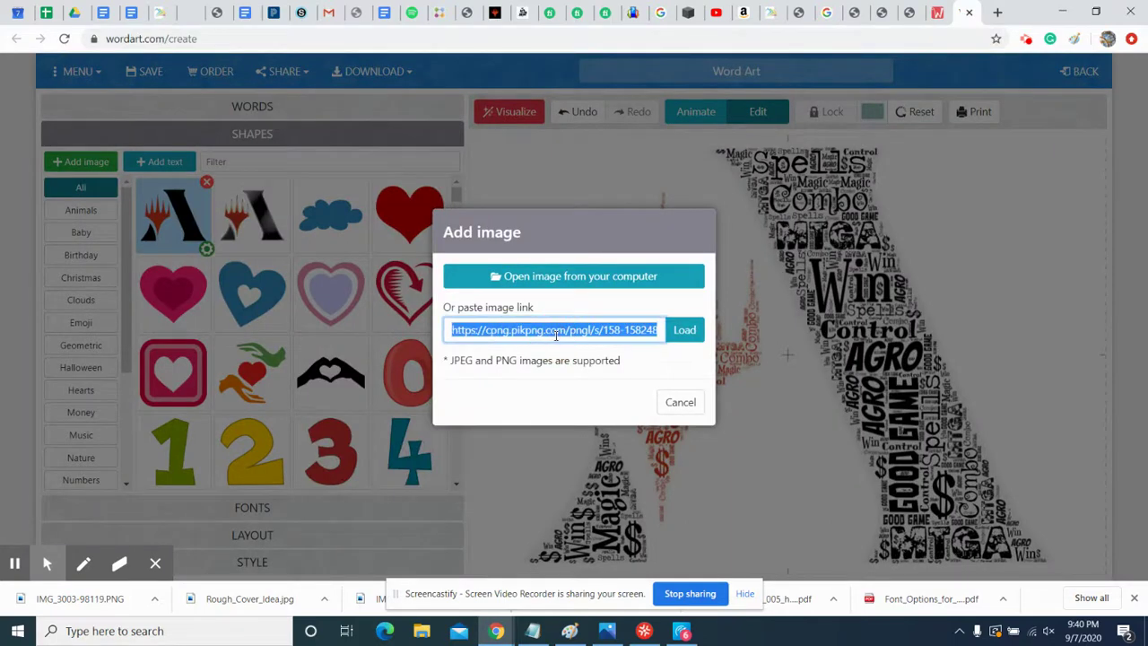
key(End)
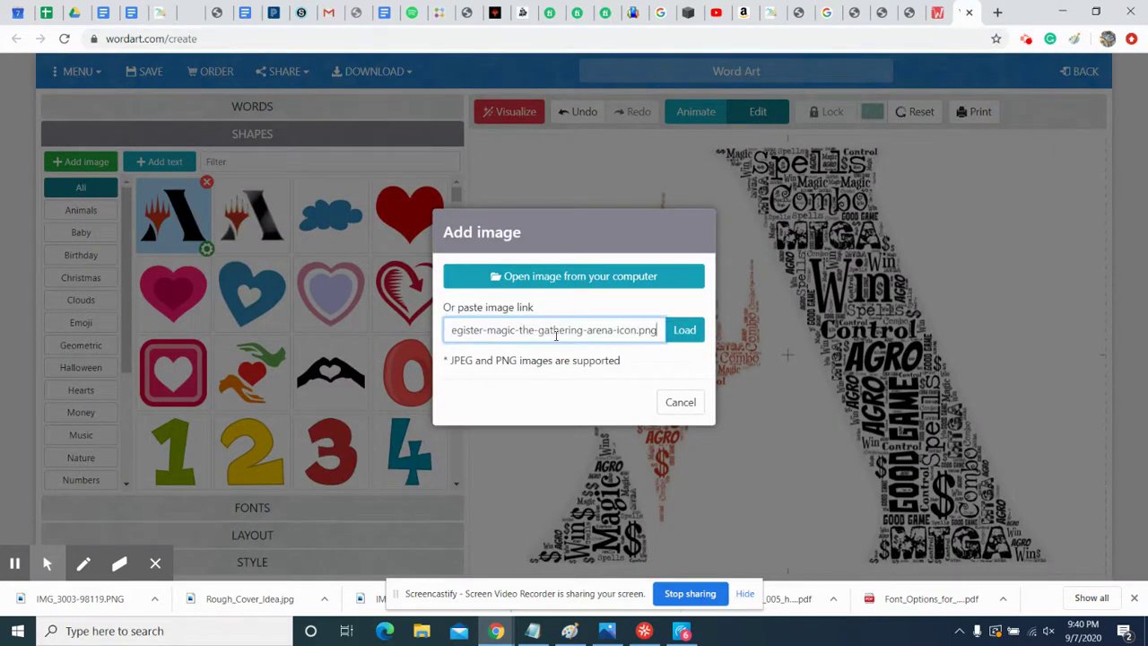
double_click(558, 330)
triple_click(556, 329)
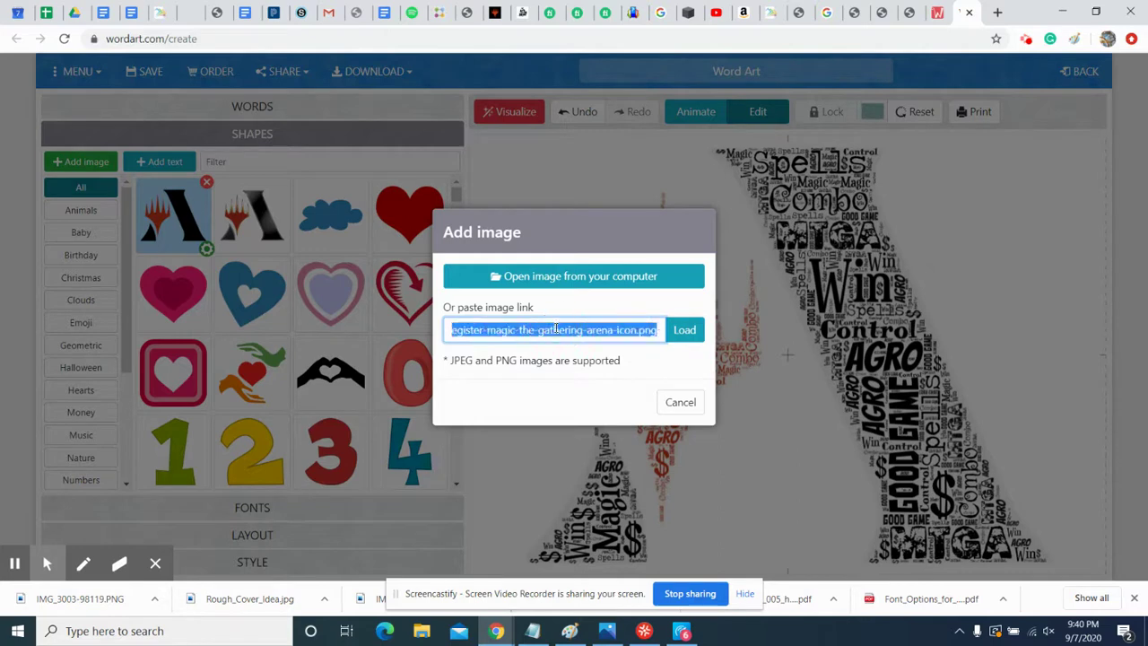
right_click(554, 329)
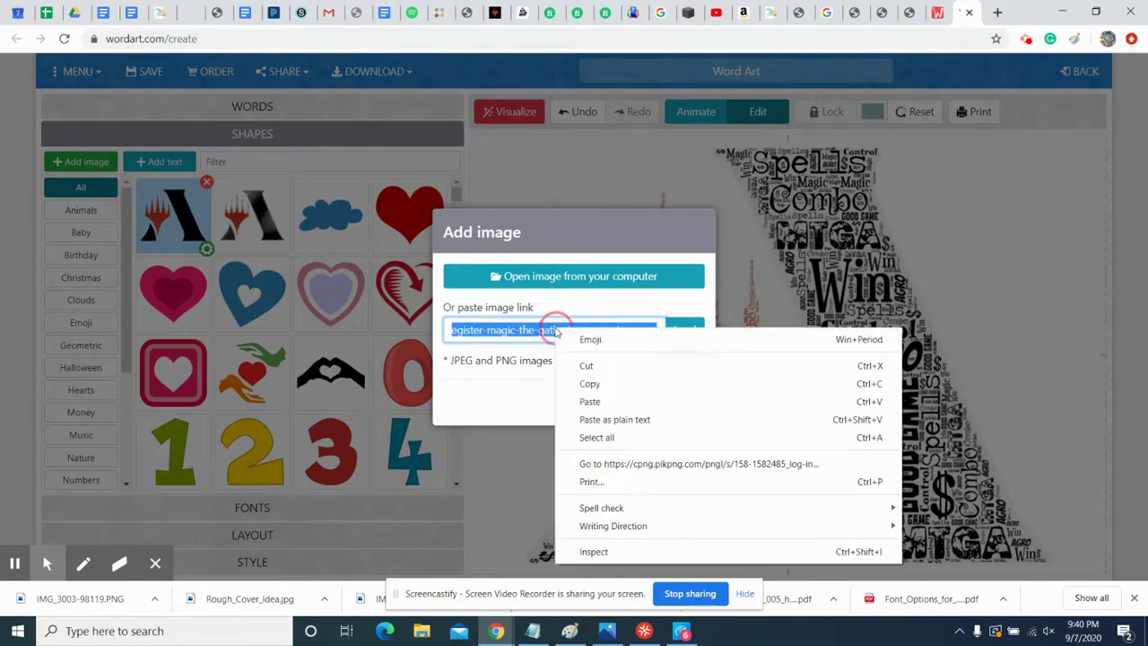
click(597, 401)
click(681, 332)
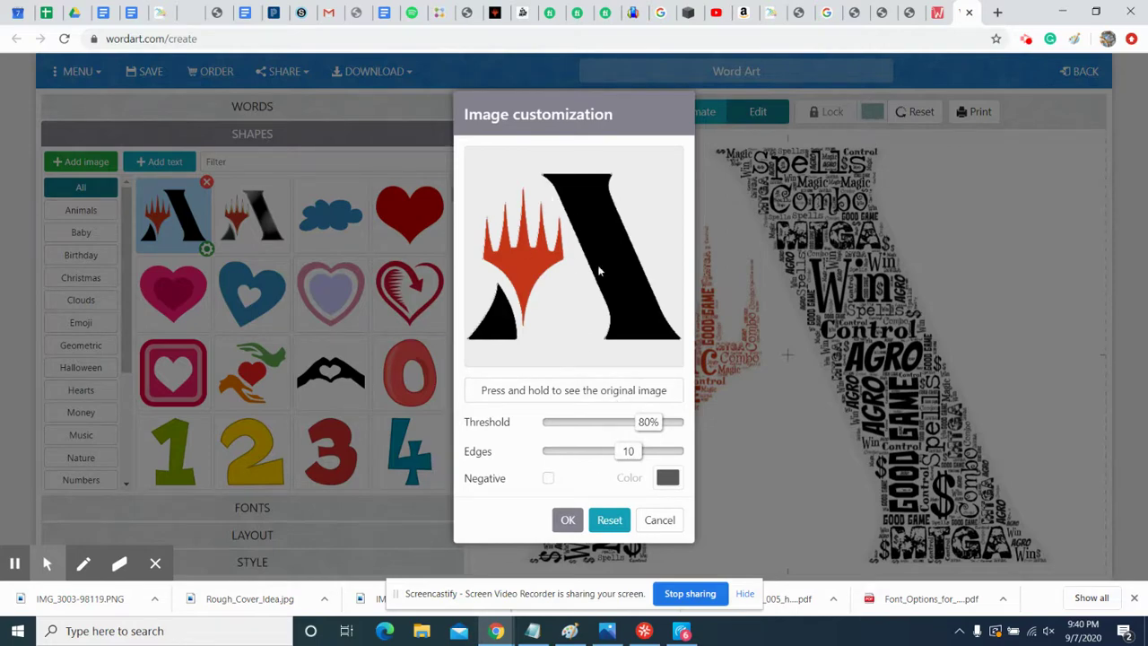
click(569, 520)
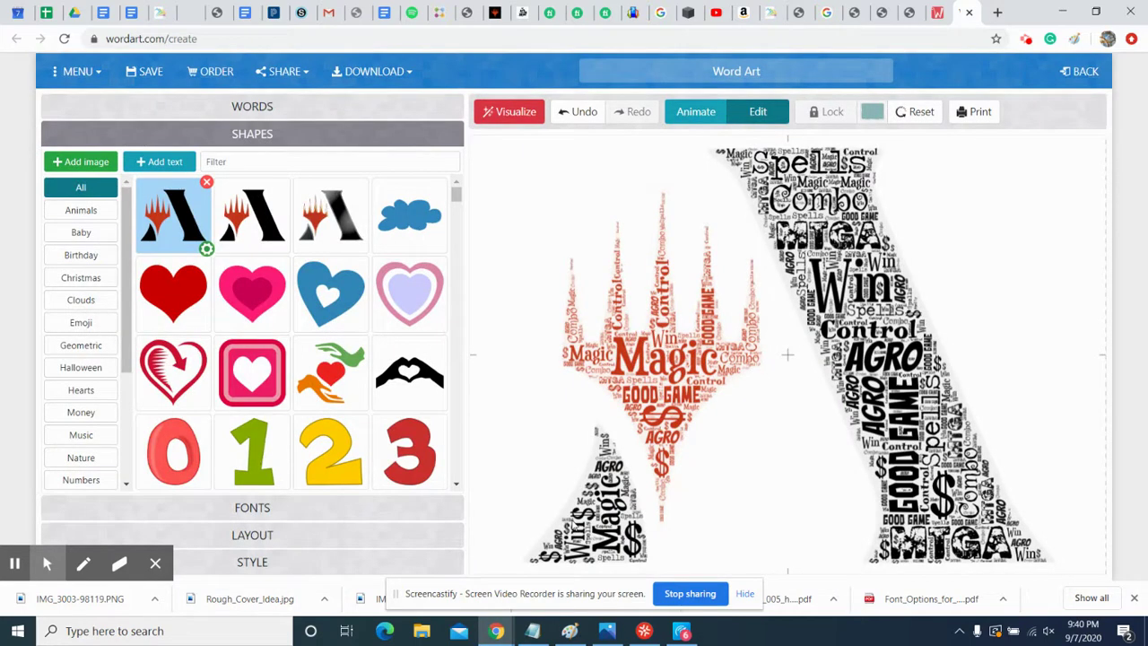
After browsing shapes and fonts, set the word Crazy's font to Bubblegum Sans Regular.
click(338, 113)
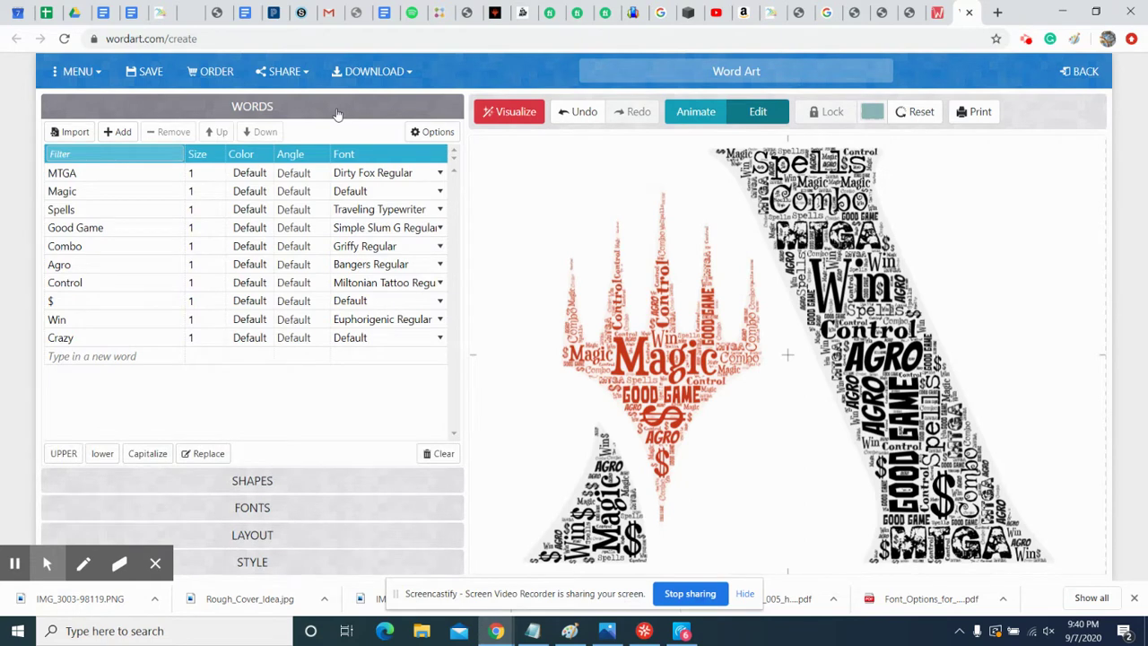
click(250, 482)
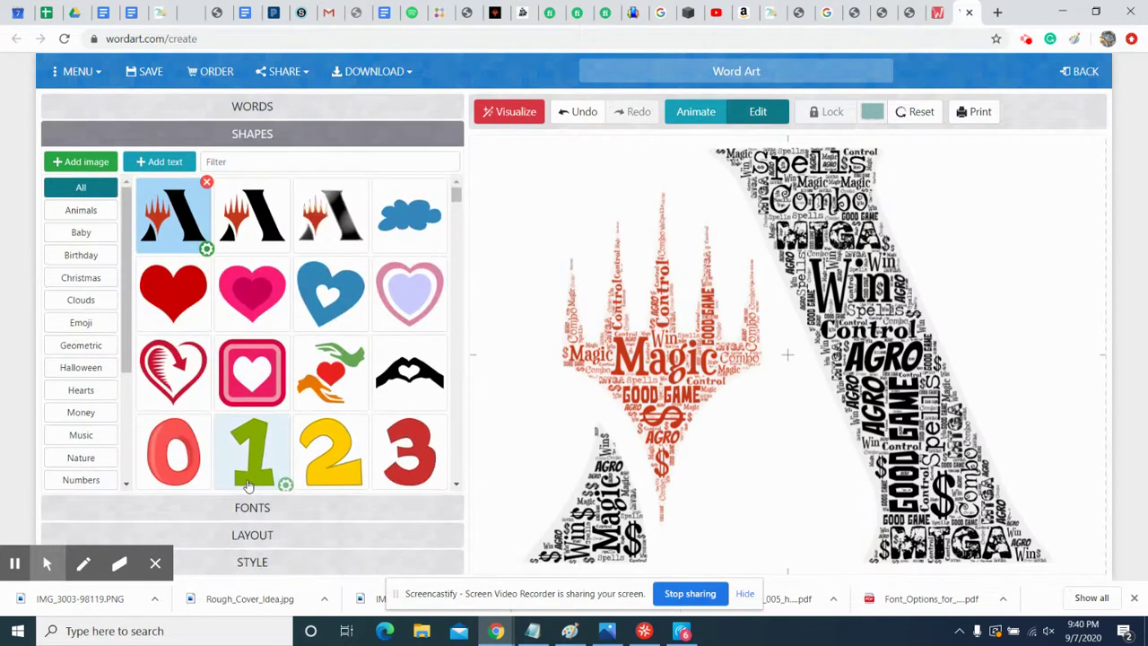
click(249, 509)
scroll(249, 512, down, 7)
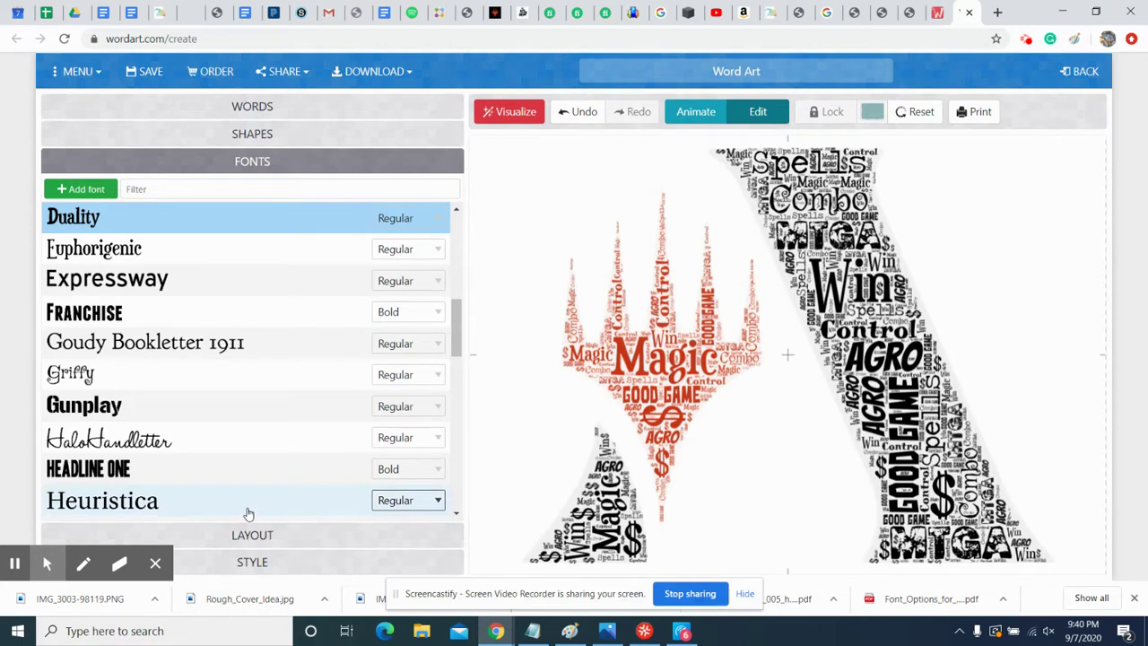
drag(456, 332, 453, 252)
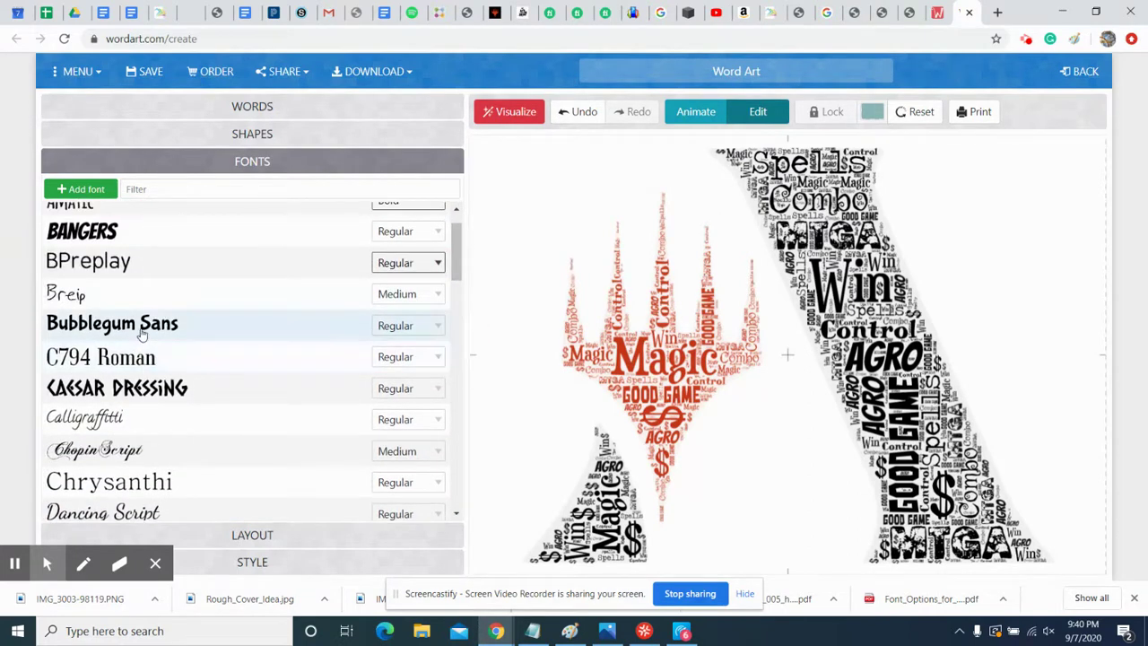
click(429, 115)
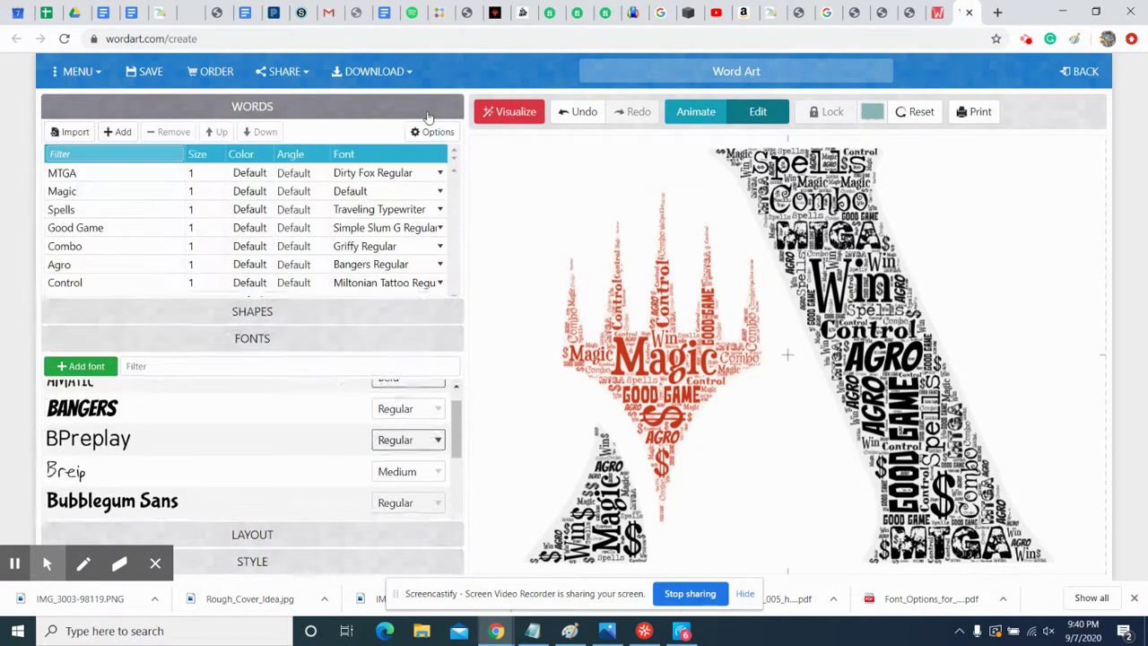
click(440, 337)
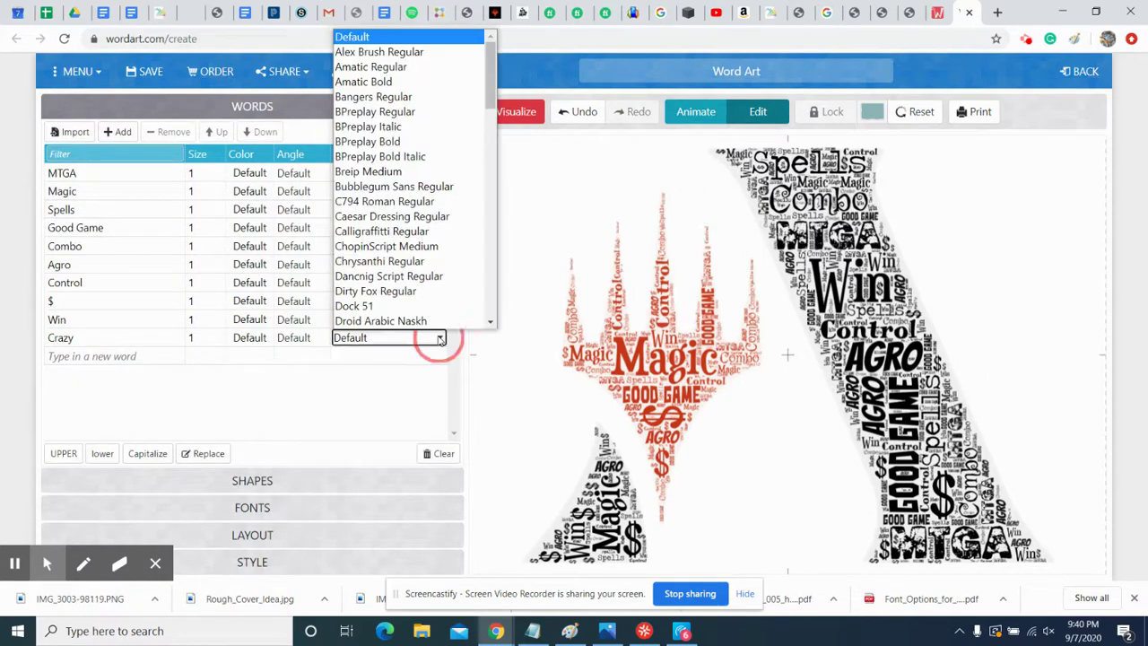
click(428, 186)
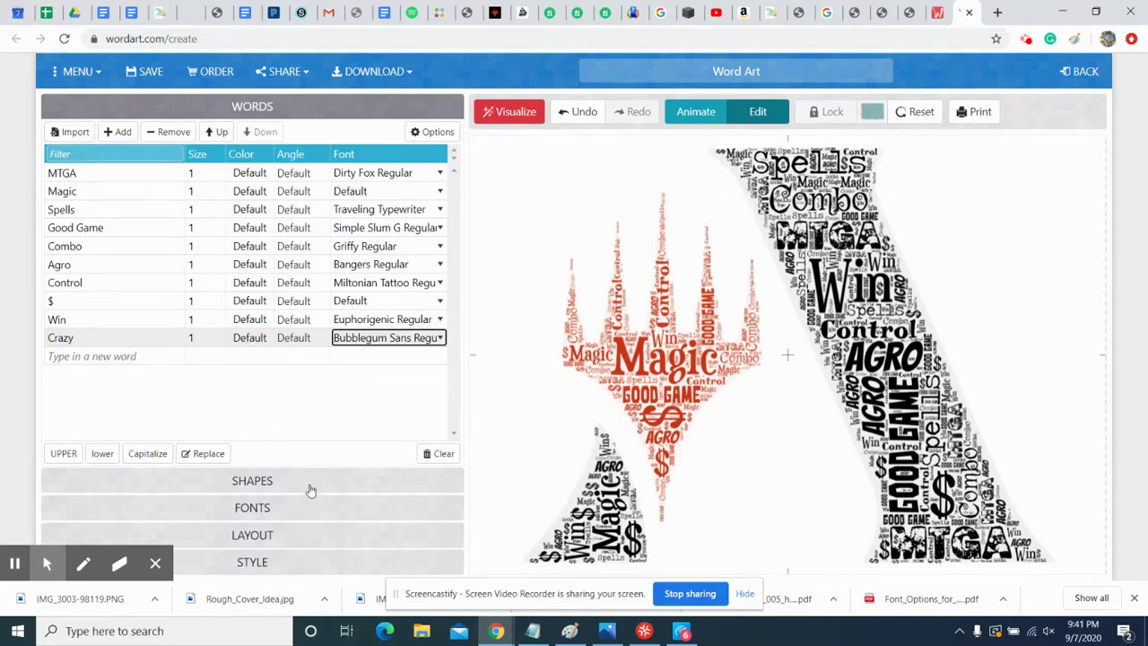
Review the Layout options, then expand the Style section with its word-colour settings.
click(296, 534)
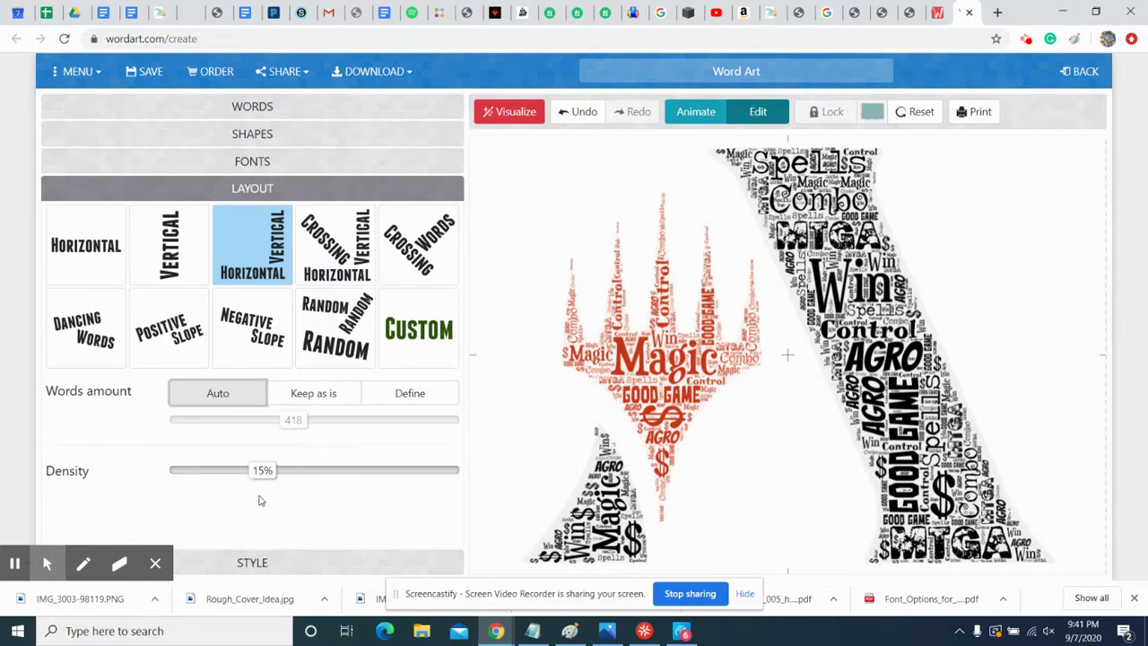
click(293, 565)
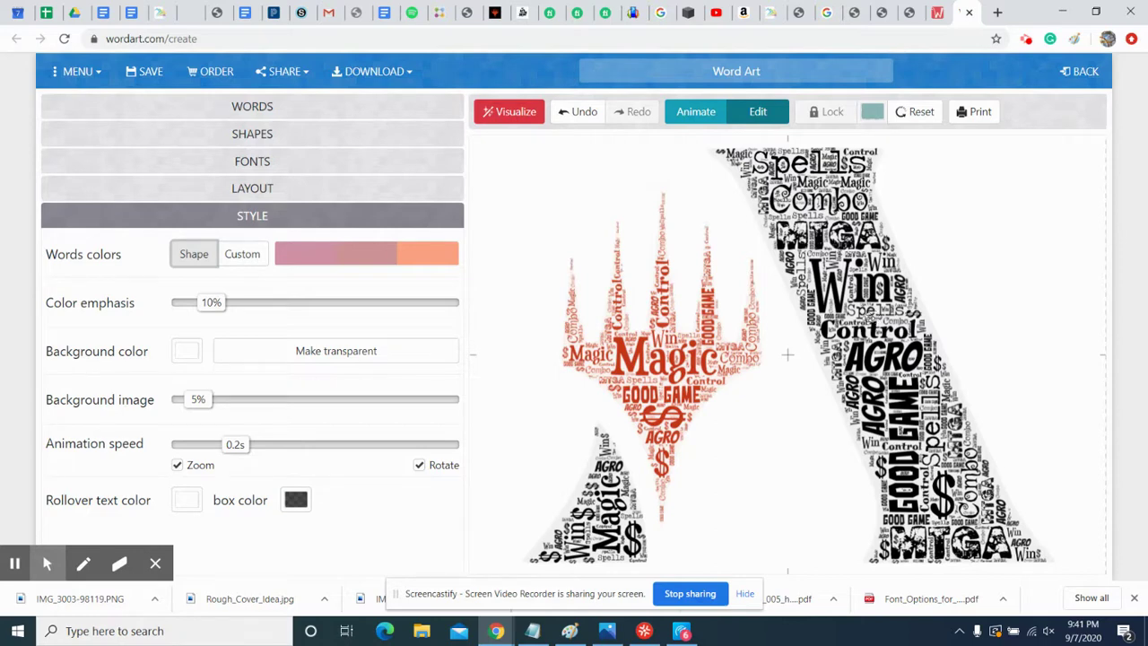
Switch word colours to the custom crimson, dark-red and orange palette, leaving Agro's colour unchanged.
click(234, 258)
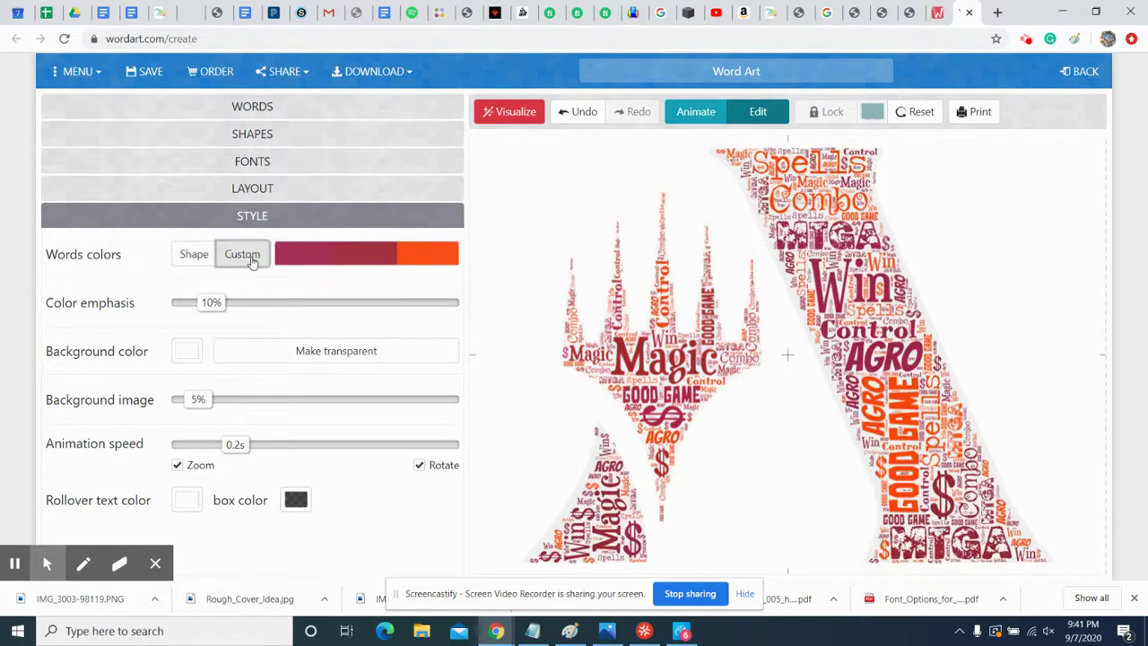
click(372, 110)
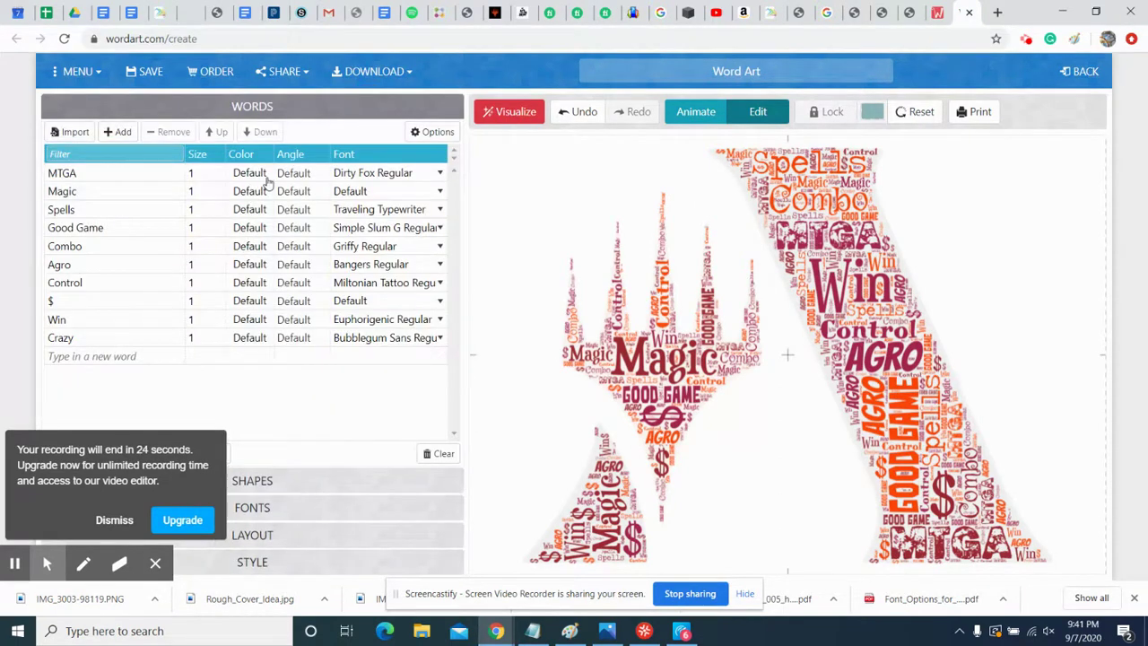
click(251, 264)
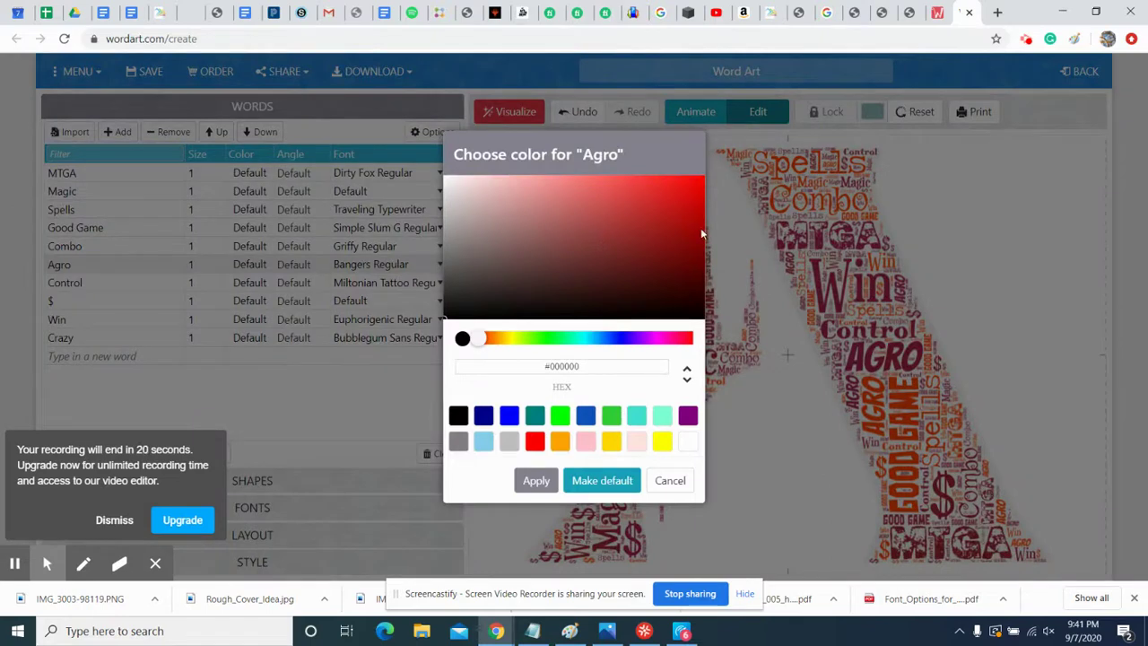
click(663, 479)
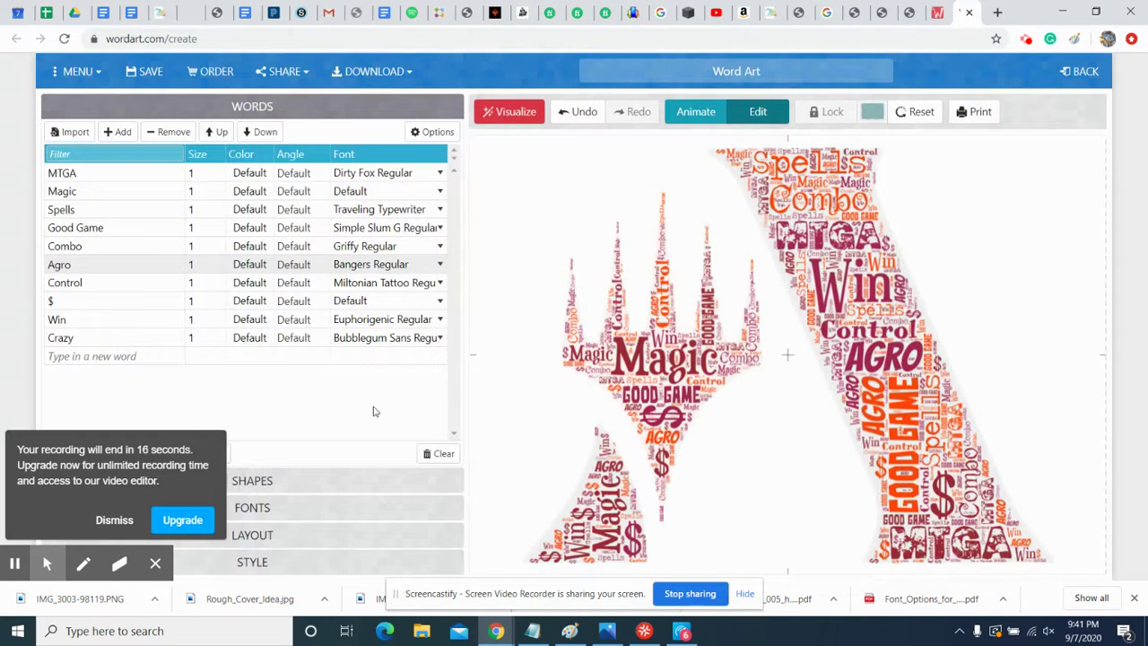
Visualize the MTG Arena logo cloud with Crazy in Bubblegum Sans and the crimson-orange palette.
click(496, 117)
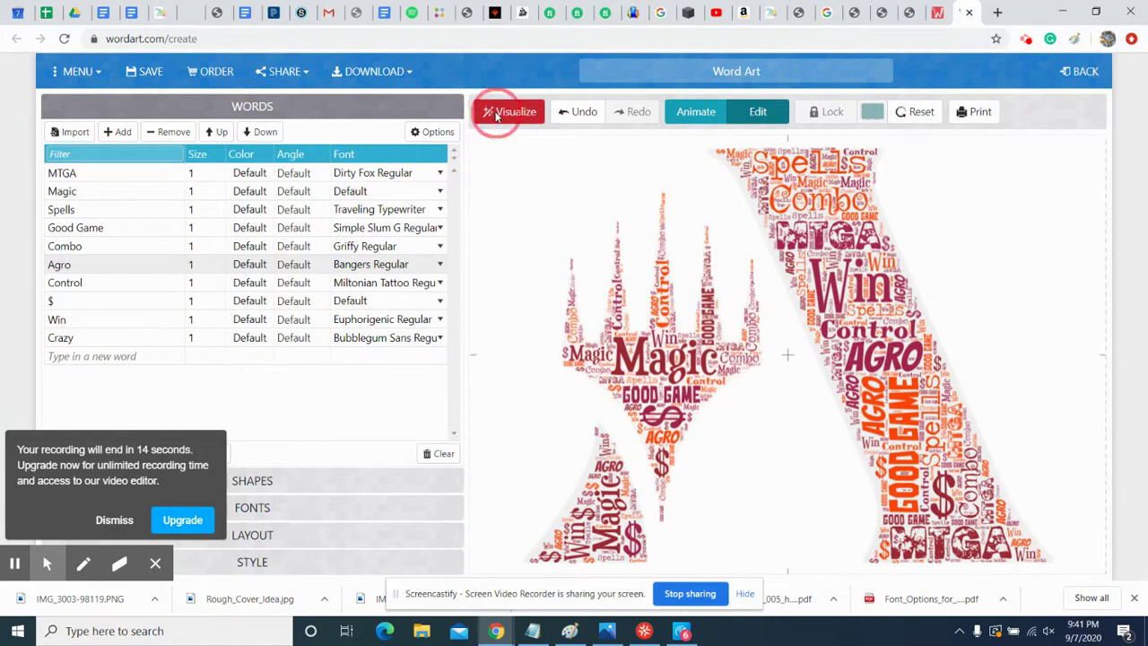